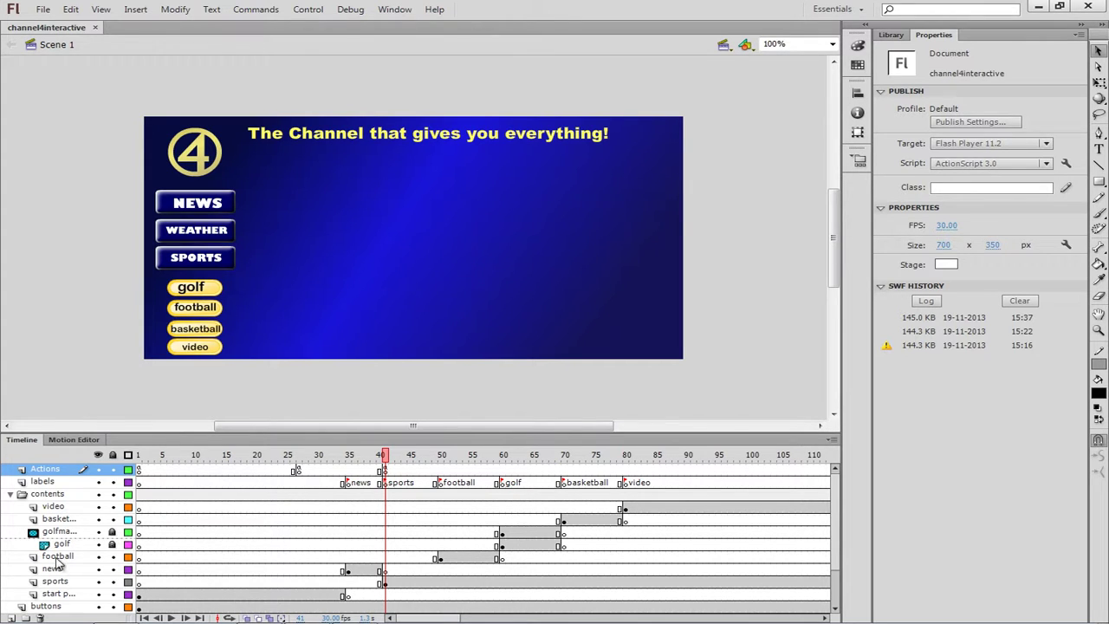
Step: Launch Adobe Media Encoder CS6 and decline to participate in Adobe's product improvement program
{"action": "left_click", "coordinate": [21, 613]}
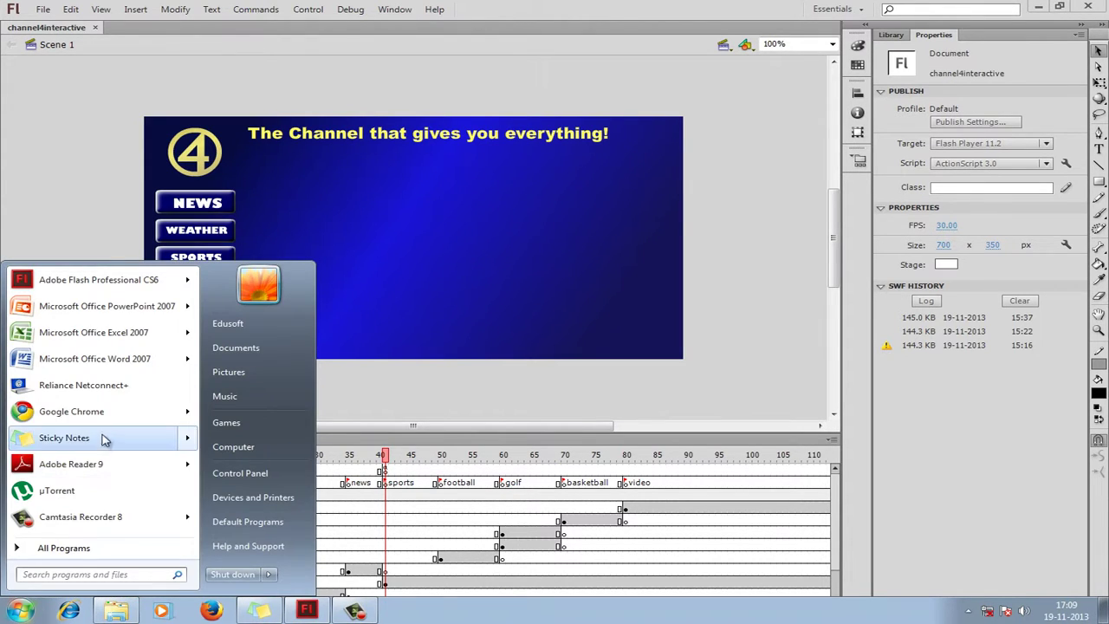
{"action": "left_click", "coordinate": [80, 549]}
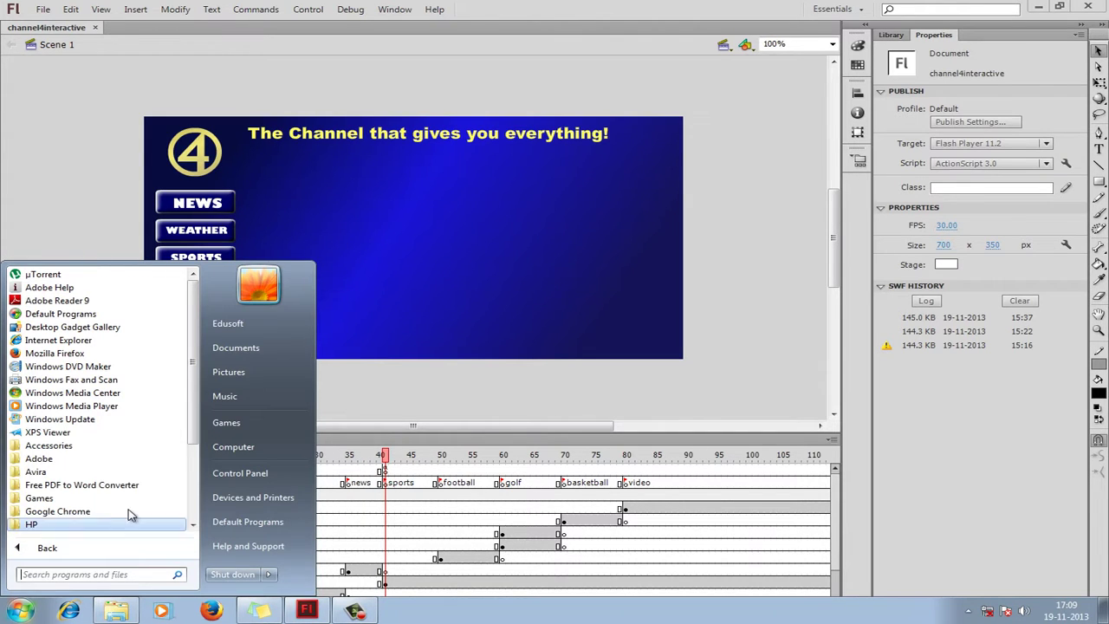
{"action": "left_click", "coordinate": [53, 460]}
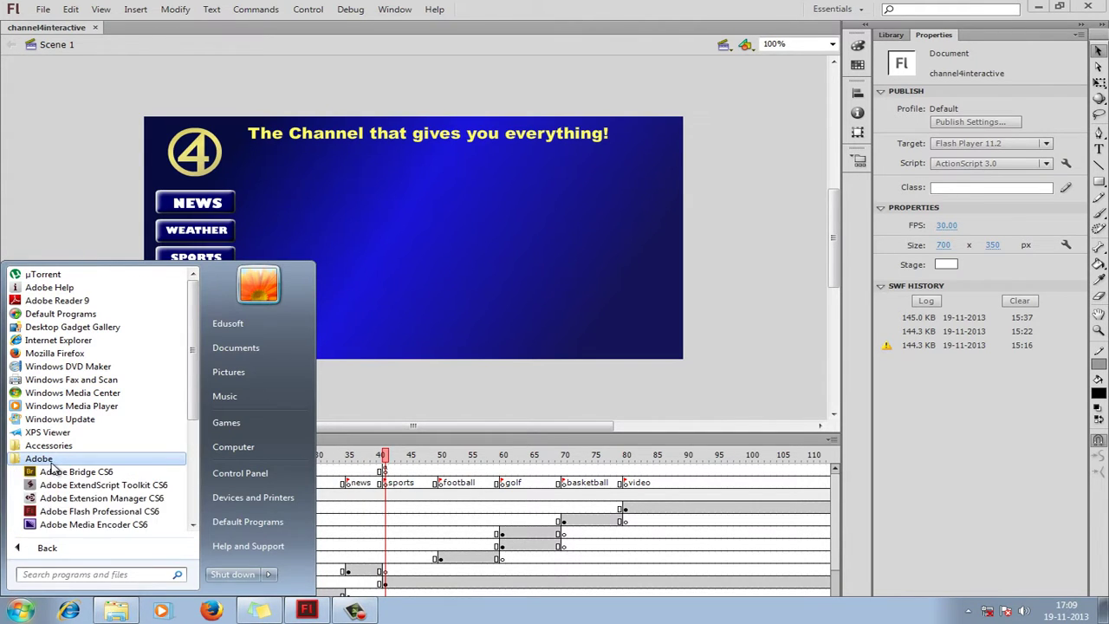
{"action": "left_click", "coordinate": [80, 526]}
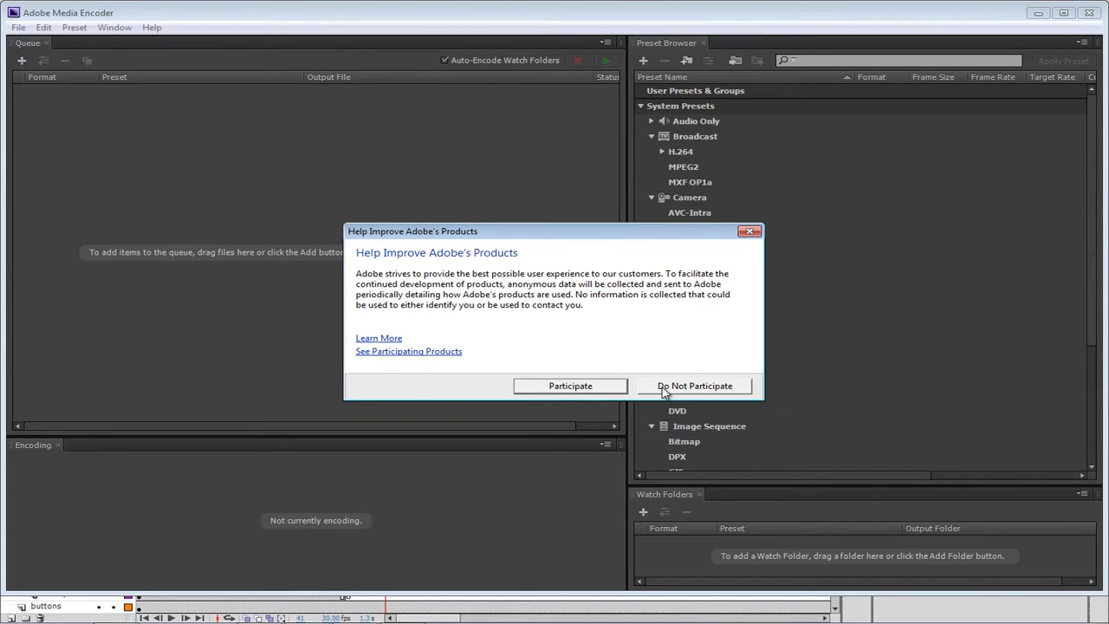
{"action": "left_click", "coordinate": [664, 390]}
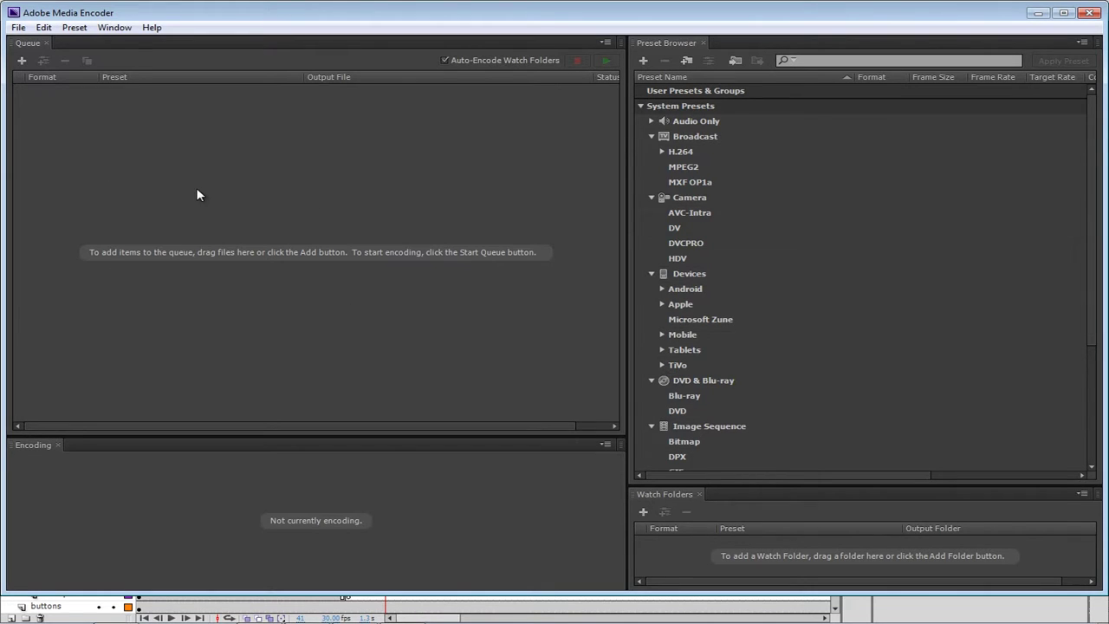
Step: Add the test video from the Chapter 08 folder to the encoding queue
{"action": "left_click", "coordinate": [22, 61]}
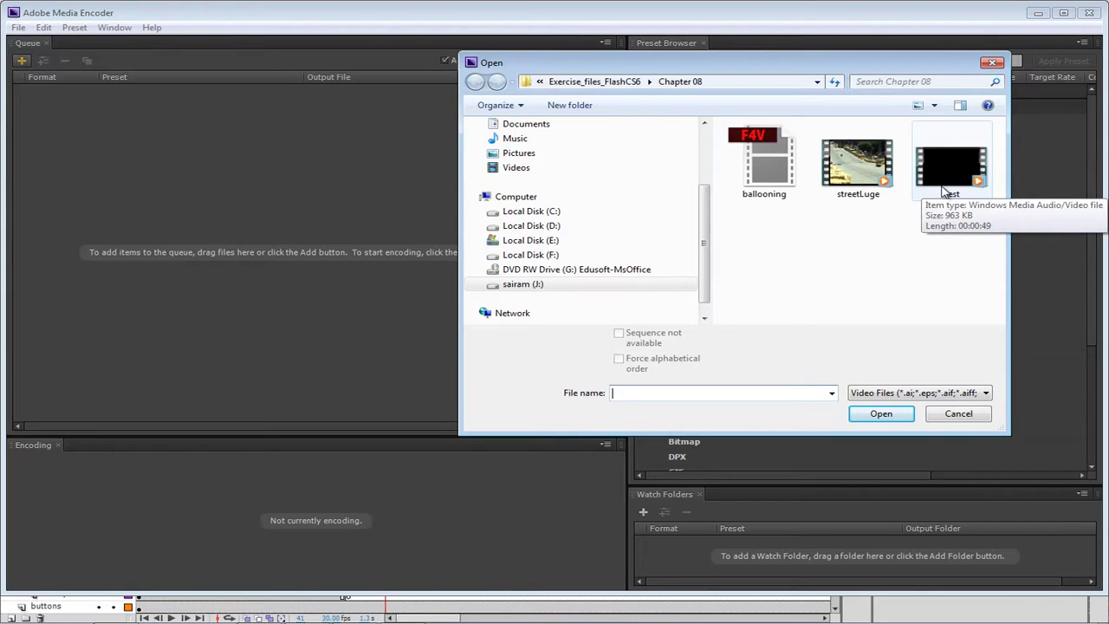
{"action": "left_click", "coordinate": [944, 192]}
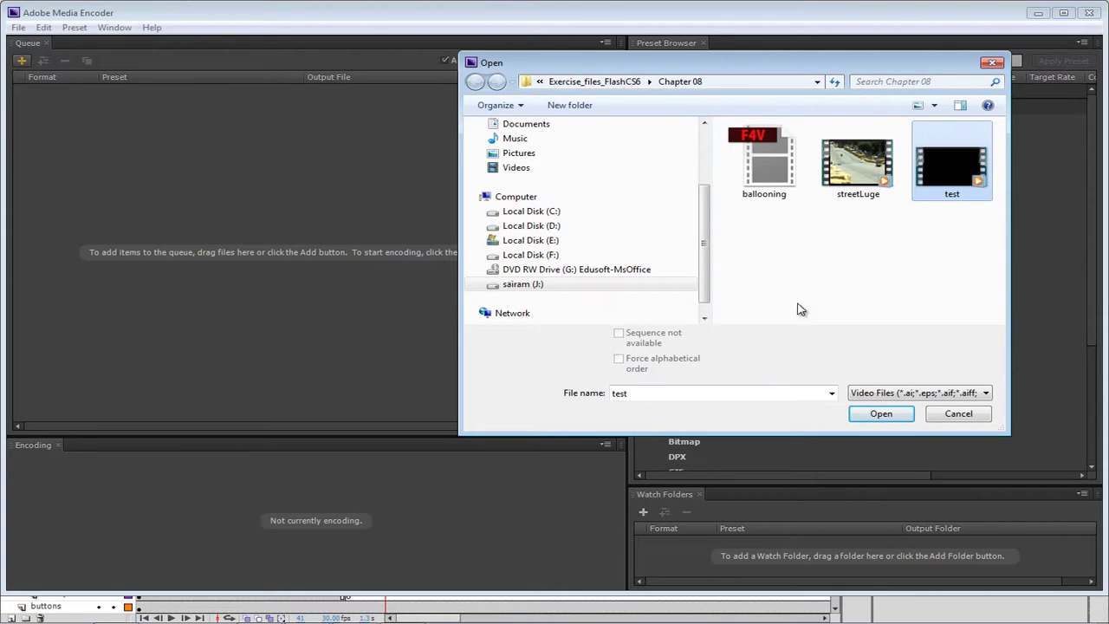
{"action": "left_click", "coordinate": [878, 414]}
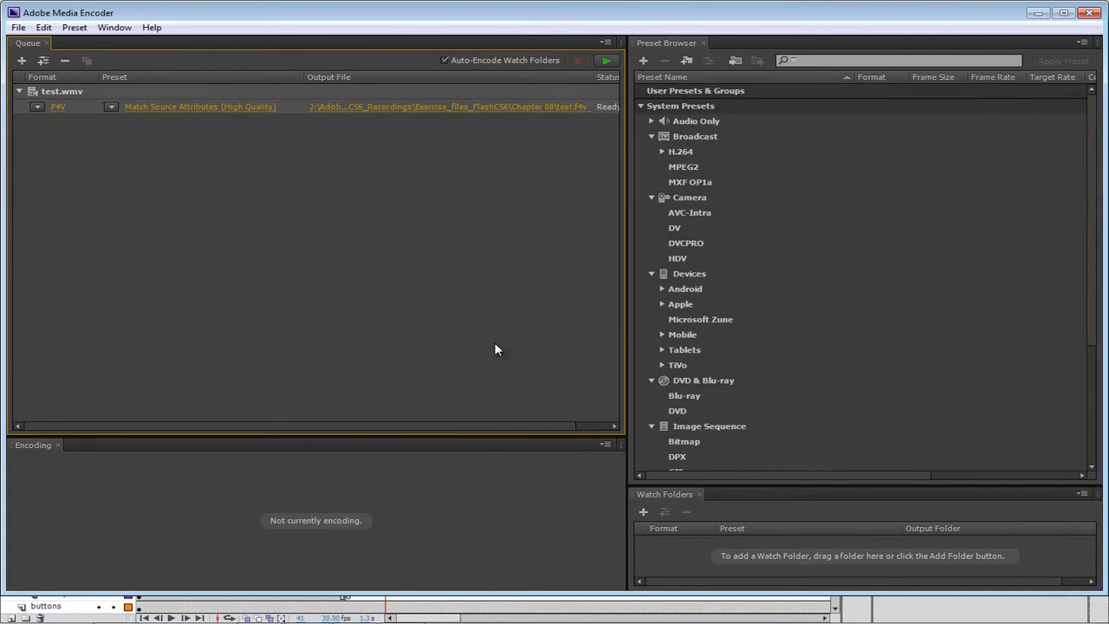
Step: Keep F4V as the queued video's format and set its preset to Match Source Attributes (Medium Quality)
{"action": "left_click", "coordinate": [37, 107]}
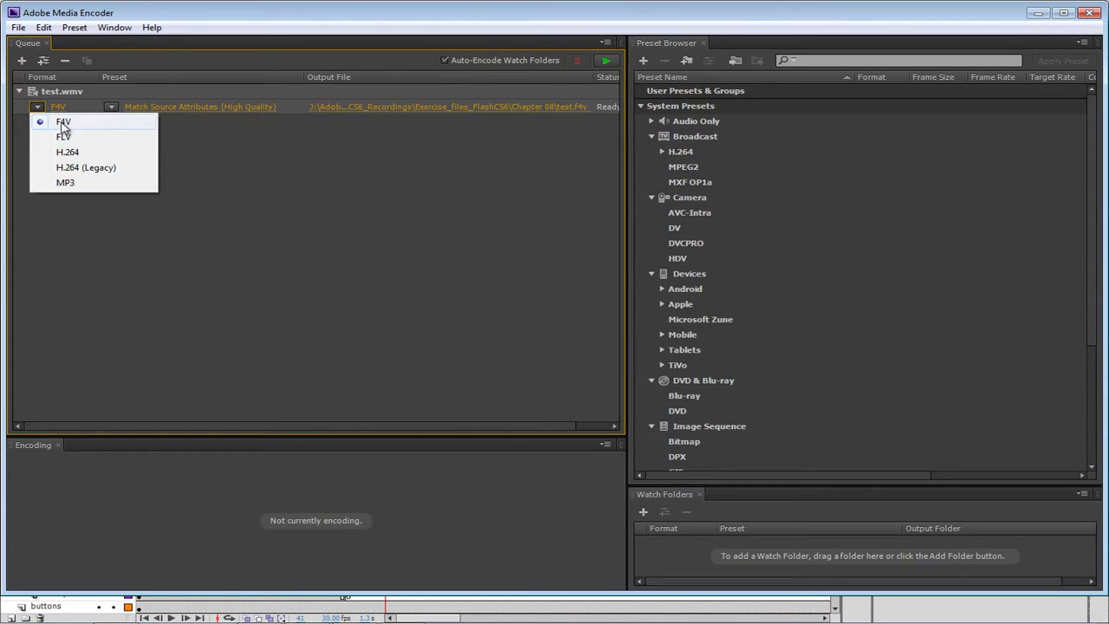
{"action": "left_click", "coordinate": [61, 124]}
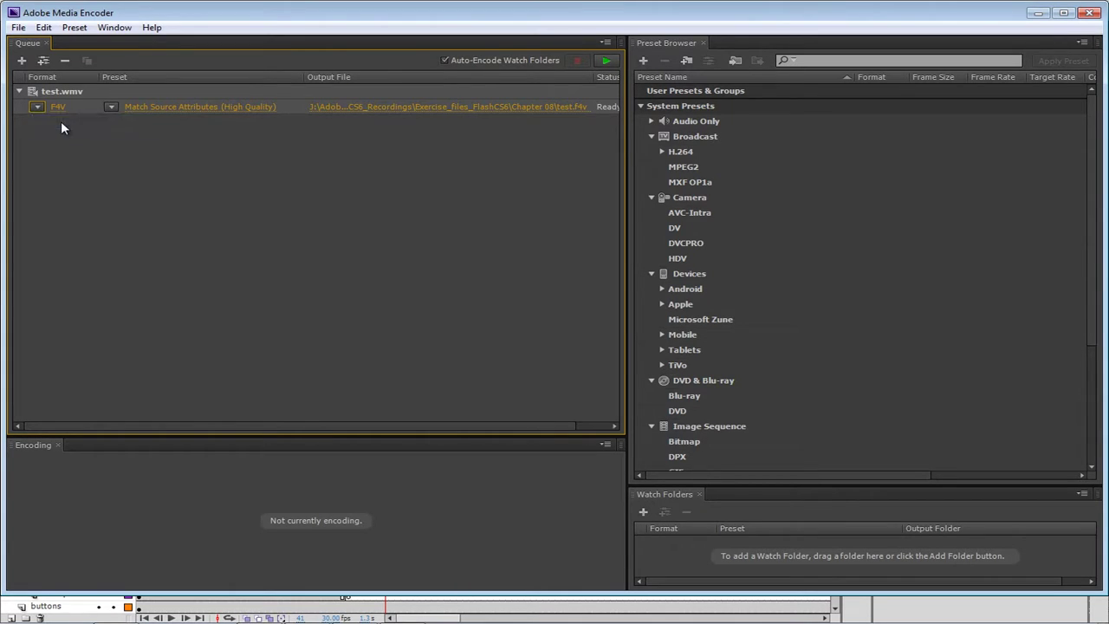
{"action": "left_click", "coordinate": [111, 106]}
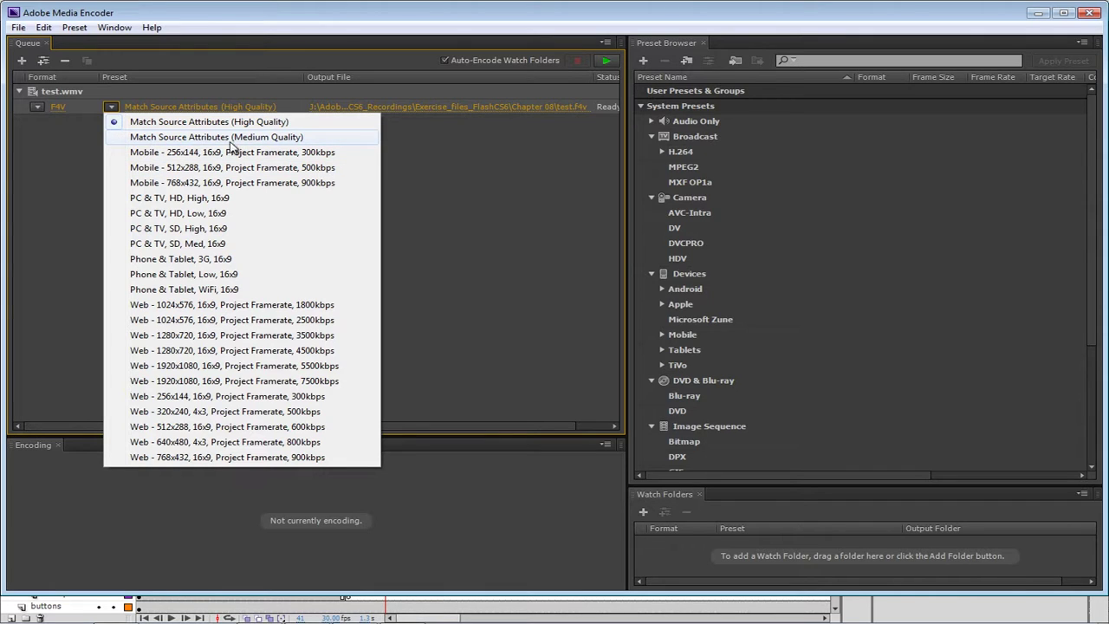
{"action": "left_click", "coordinate": [121, 138]}
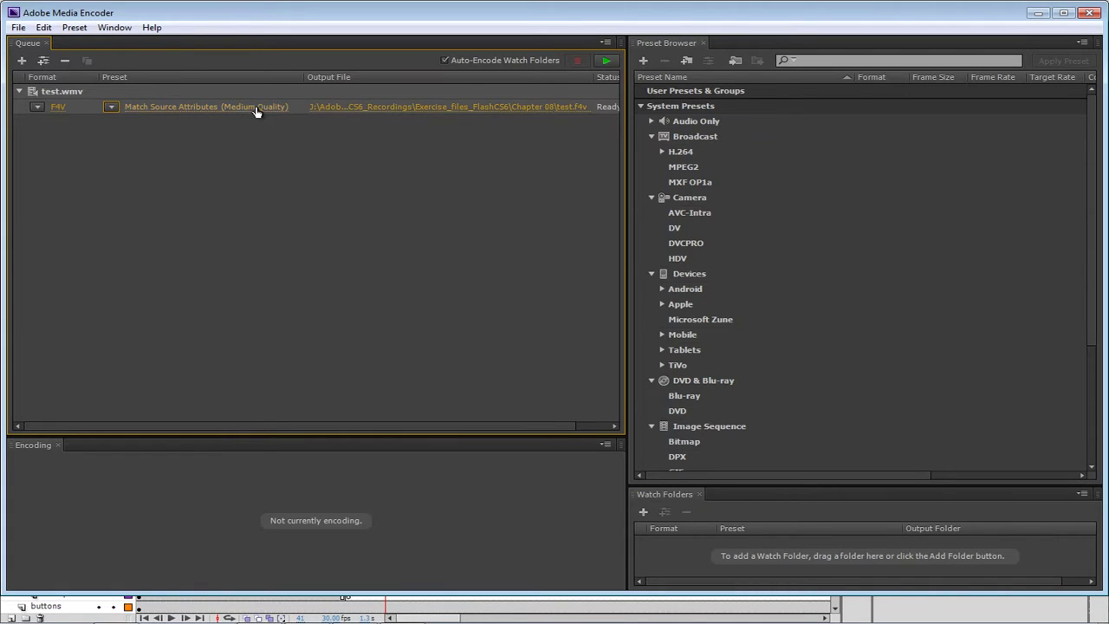
Step: Examine the queued video's export settings, covering source and output previews, filters, format, video and audio options, and accept them
{"action": "left_click", "coordinate": [206, 111]}
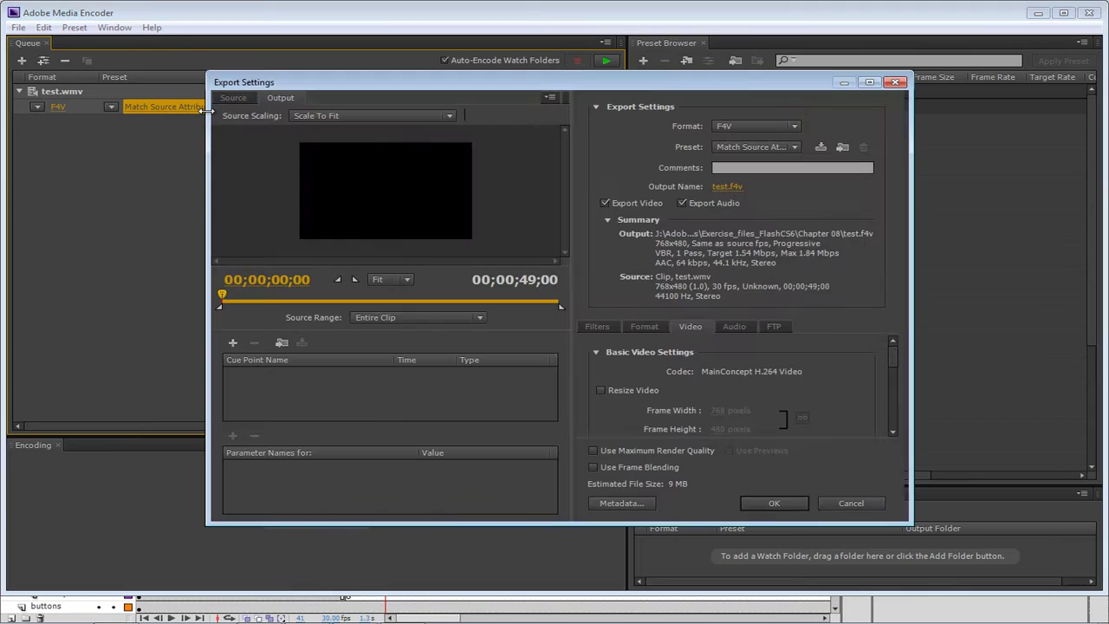
{"action": "left_click_drag", "start_coordinate": [433, 86], "coordinate": [386, 84]}
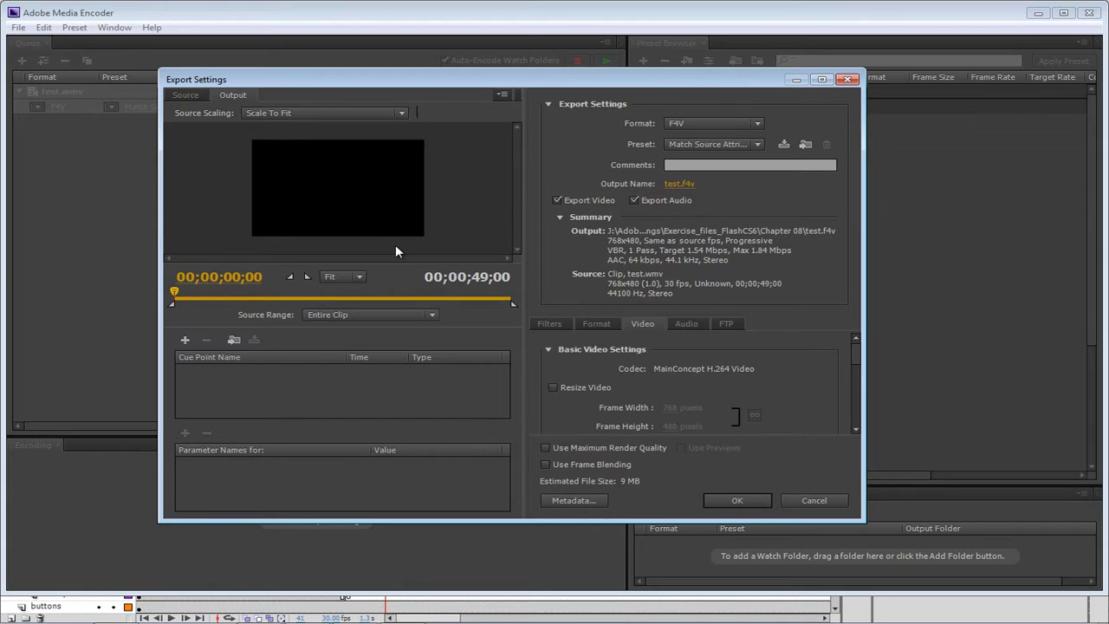
{"action": "left_click", "coordinate": [197, 95]}
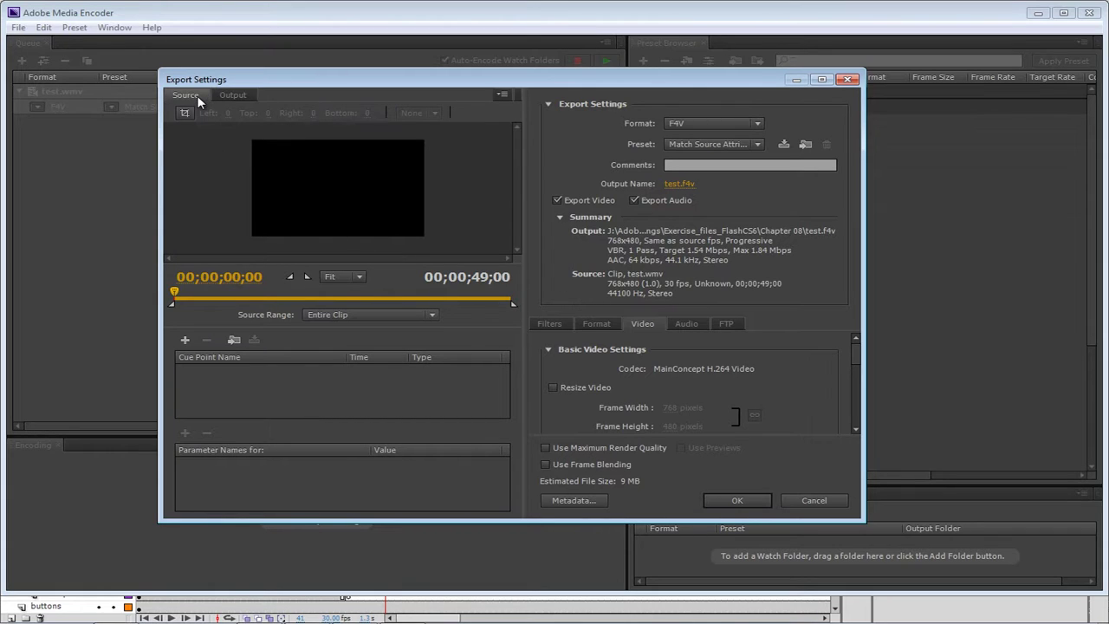
{"action": "left_click", "coordinate": [224, 95]}
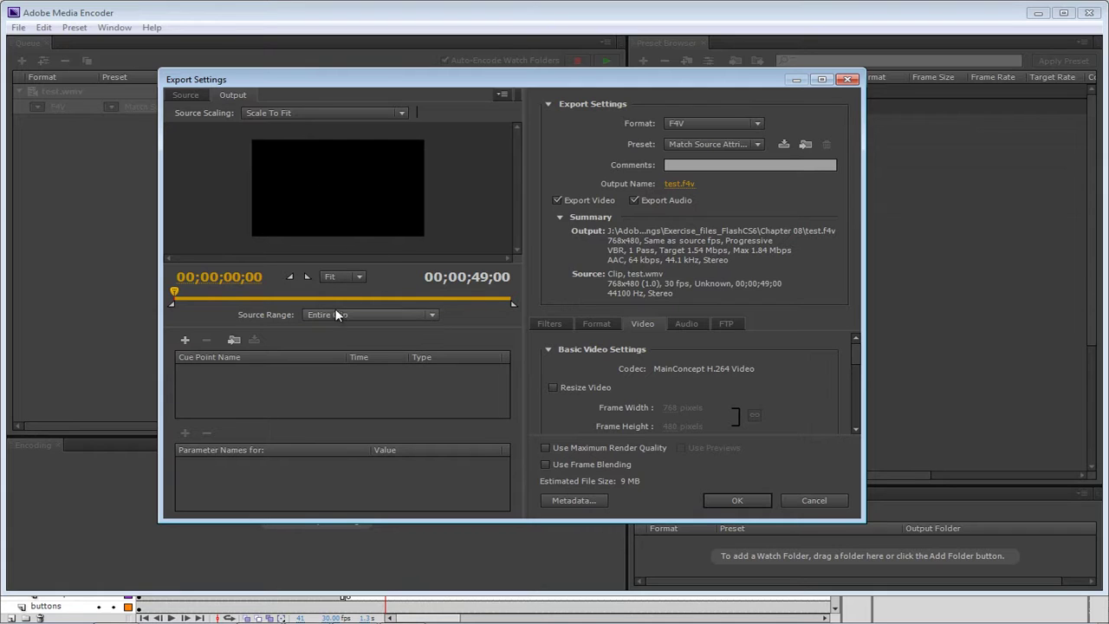
{"action": "left_click", "coordinate": [548, 322]}
{"action": "left_click", "coordinate": [590, 324]}
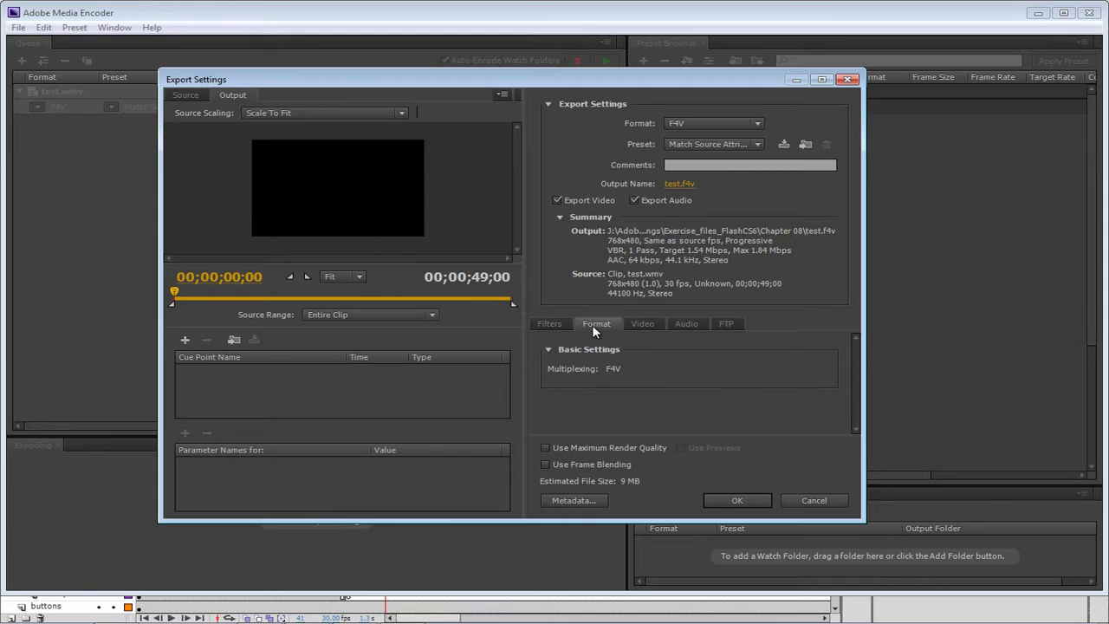
{"action": "left_click", "coordinate": [640, 327]}
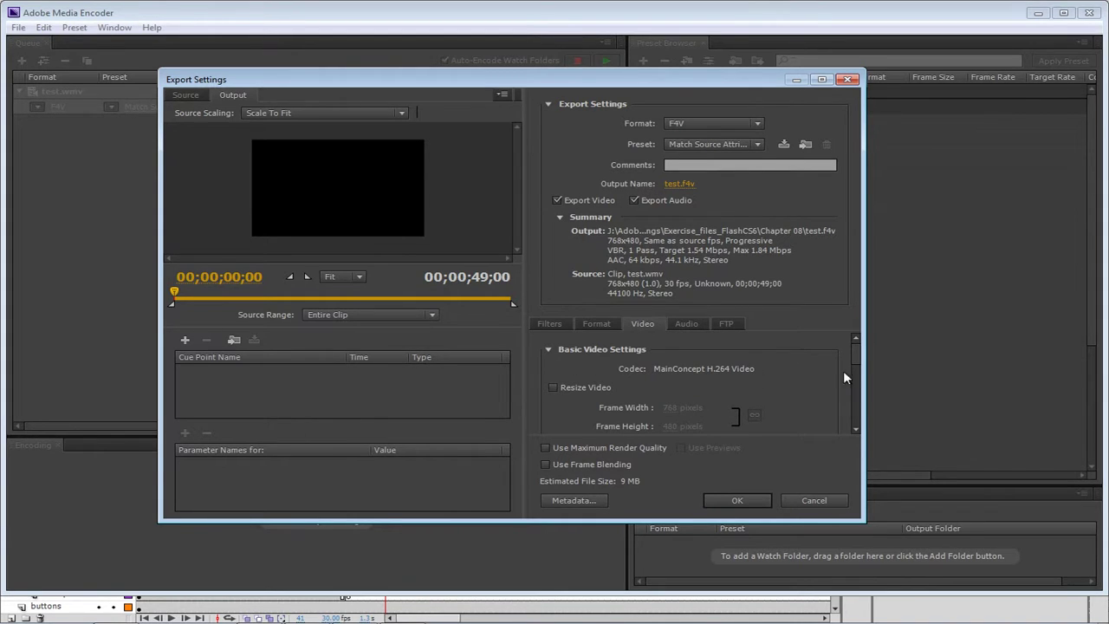
{"action": "left_click_drag", "start_coordinate": [858, 364], "coordinate": [857, 384]}
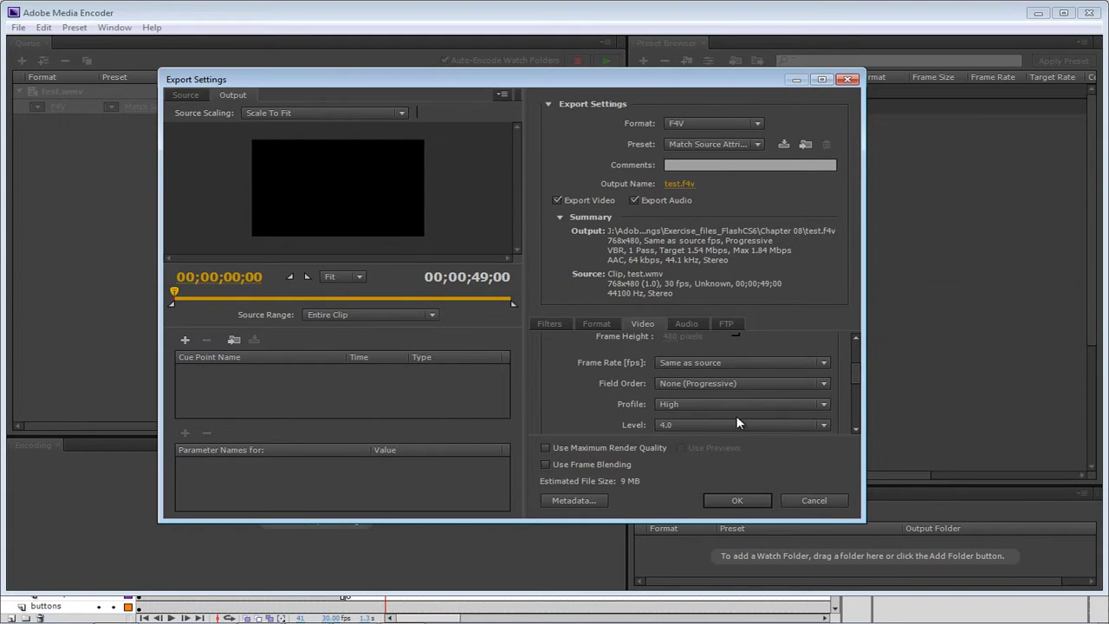
{"action": "scroll", "coordinate": [857, 382], "scroll_direction": "down", "scroll_amount": 3}
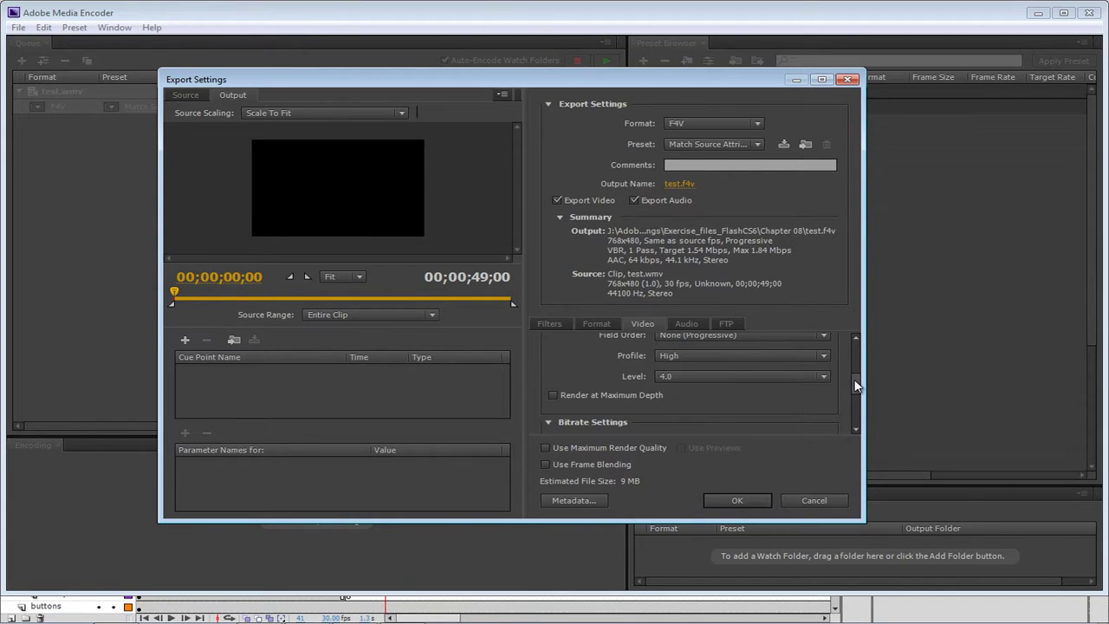
{"action": "left_click_drag", "start_coordinate": [855, 386], "coordinate": [856, 405]}
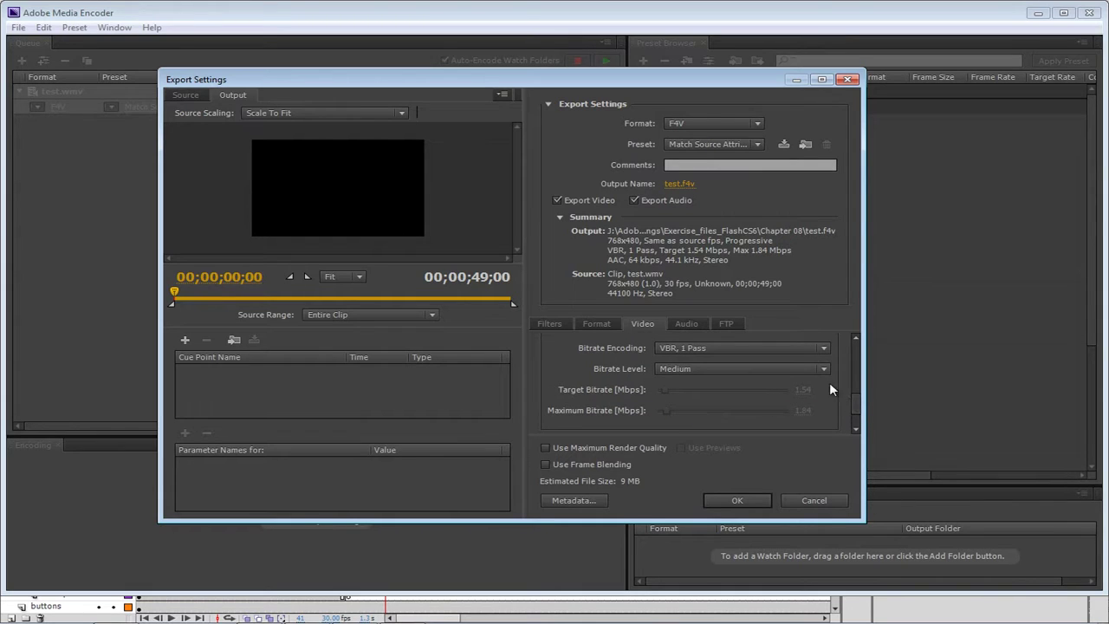
{"action": "left_click", "coordinate": [684, 323]}
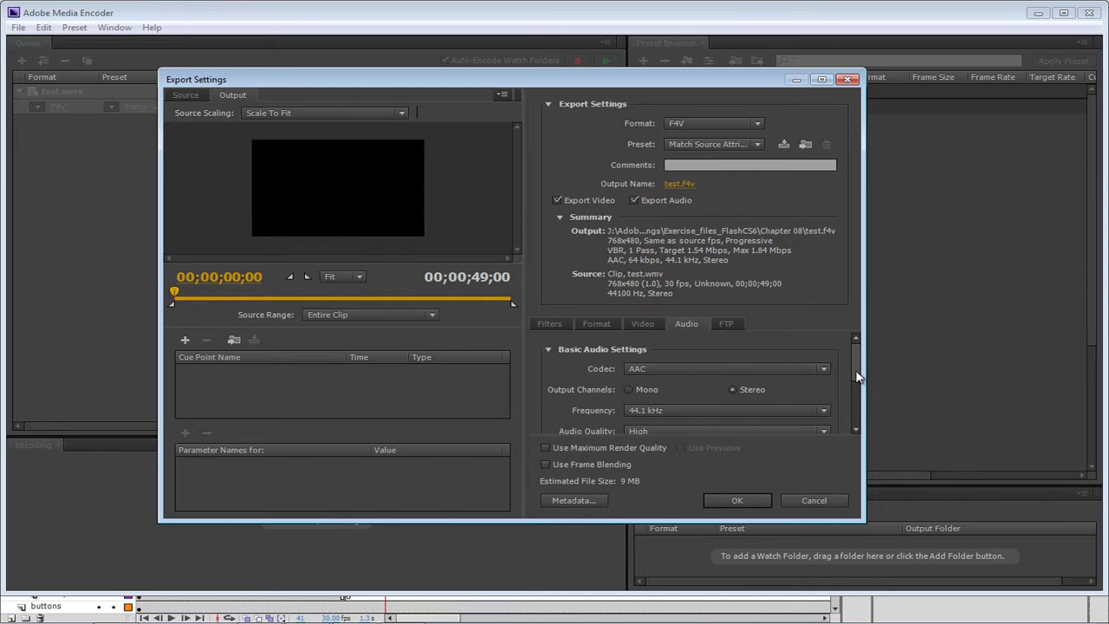
{"action": "left_click_drag", "start_coordinate": [856, 375], "coordinate": [857, 426]}
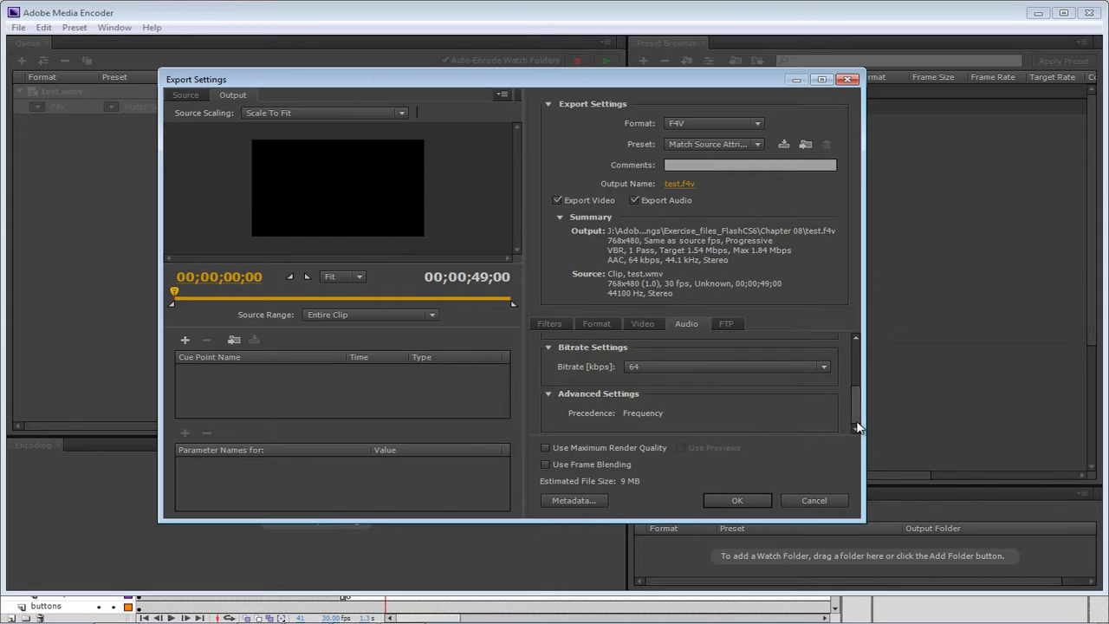
{"action": "left_click", "coordinate": [728, 498]}
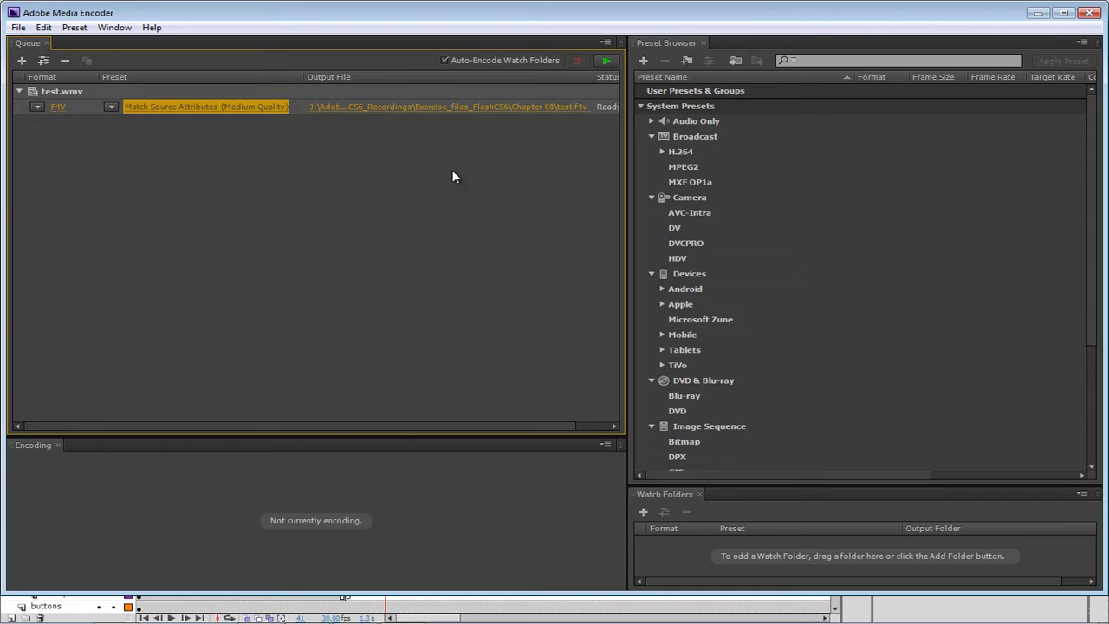
Step: Encode the queued video and close the encoder to return to Flash Professional
{"action": "left_click", "coordinate": [606, 60]}
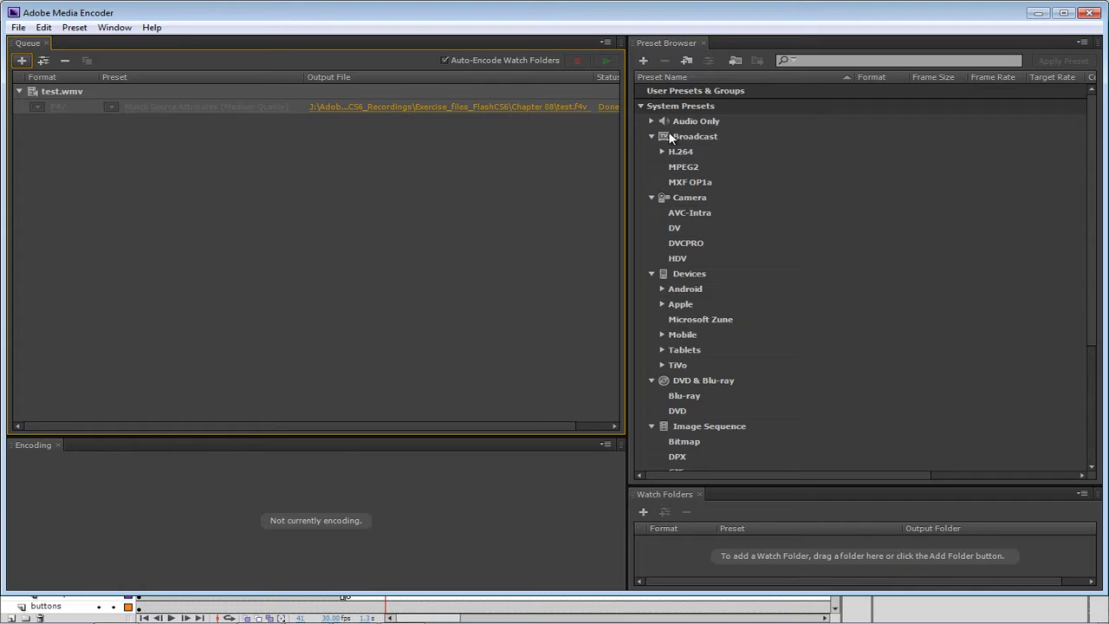
{"action": "left_click", "coordinate": [1089, 12]}
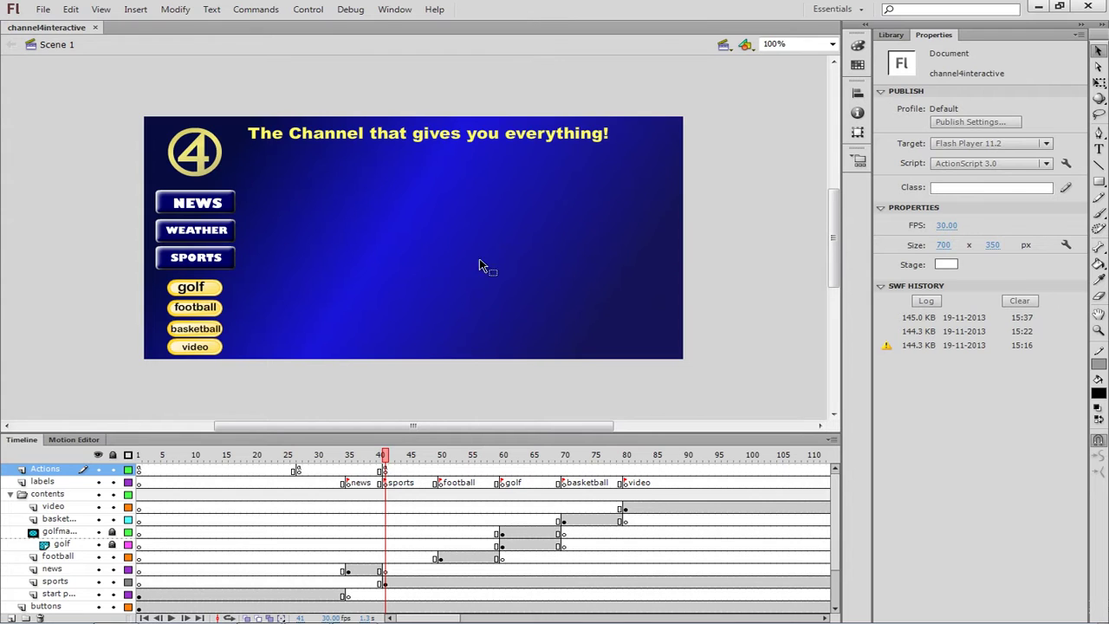
Step: Import test.f4v from the Chapter 08 folder as an external video with playback component, keeping the default skin
{"action": "left_click", "coordinate": [43, 9]}
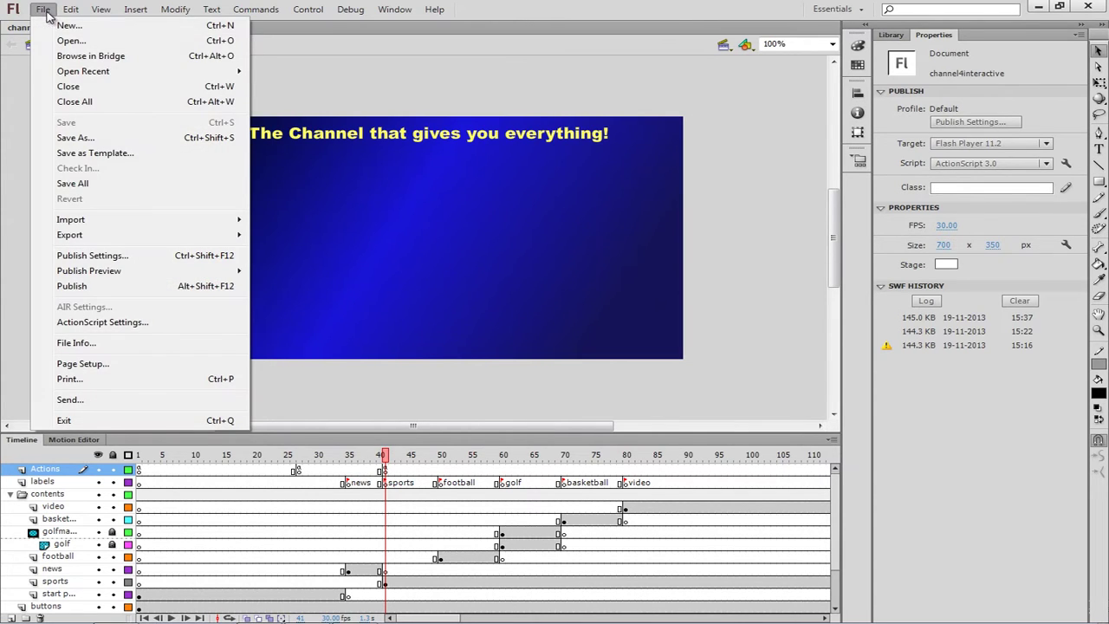
{"action": "mouse_move", "coordinate": [92, 223]}
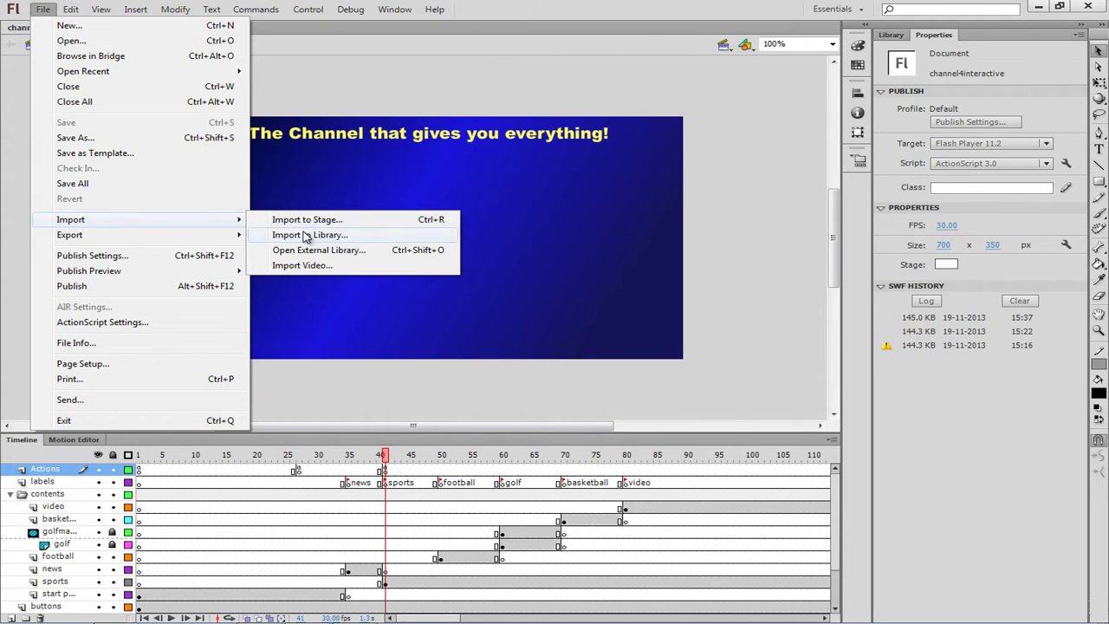
{"action": "left_click", "coordinate": [303, 267]}
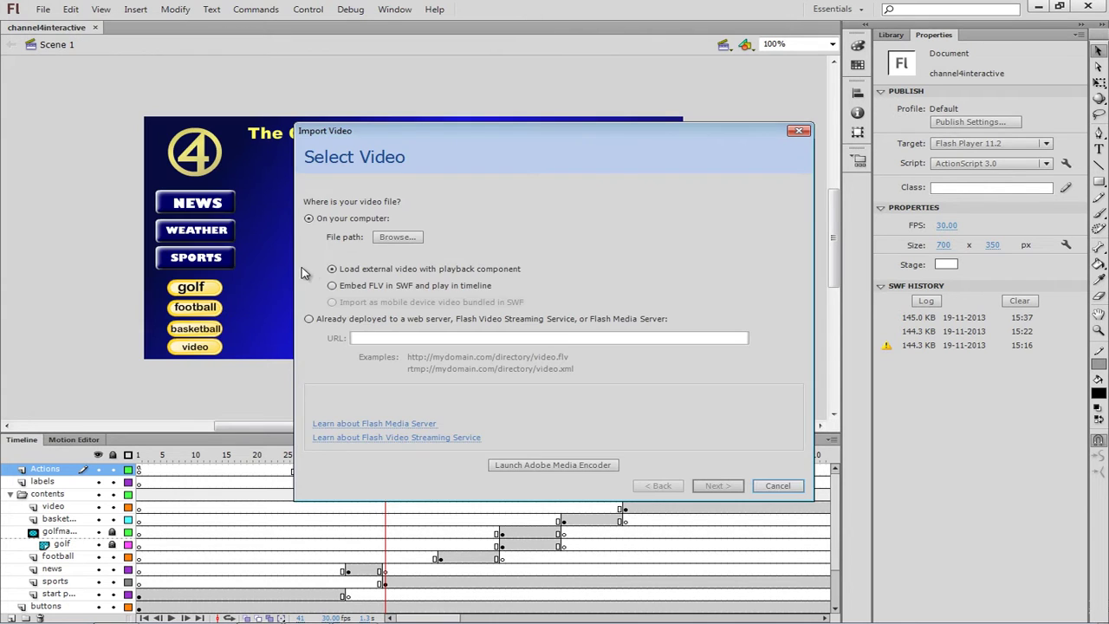
{"action": "left_click", "coordinate": [396, 238]}
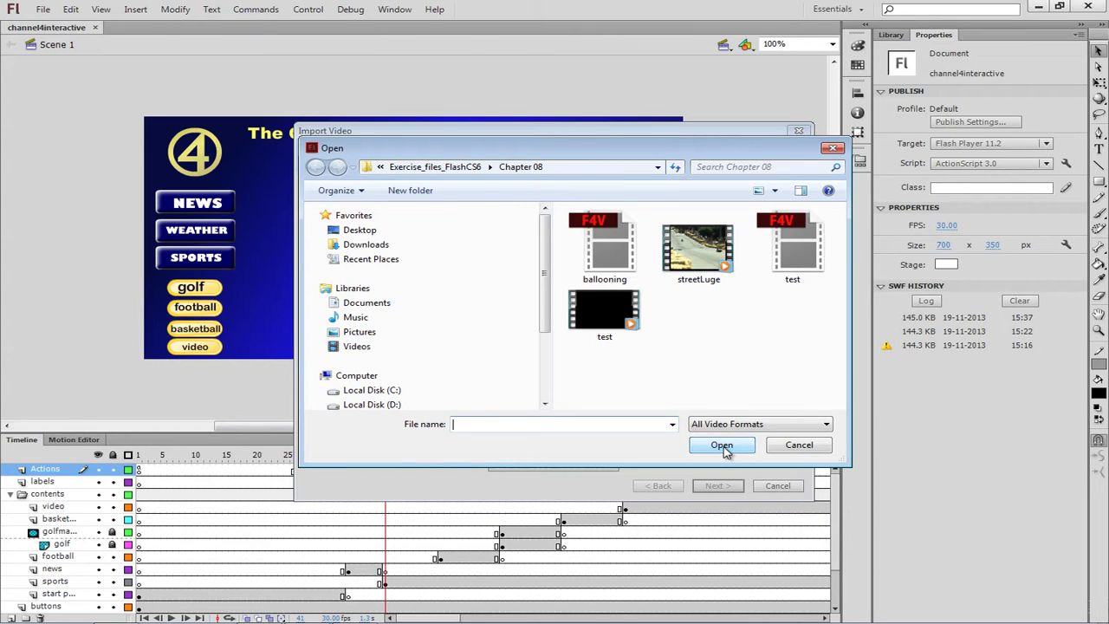
{"action": "left_click", "coordinate": [791, 282]}
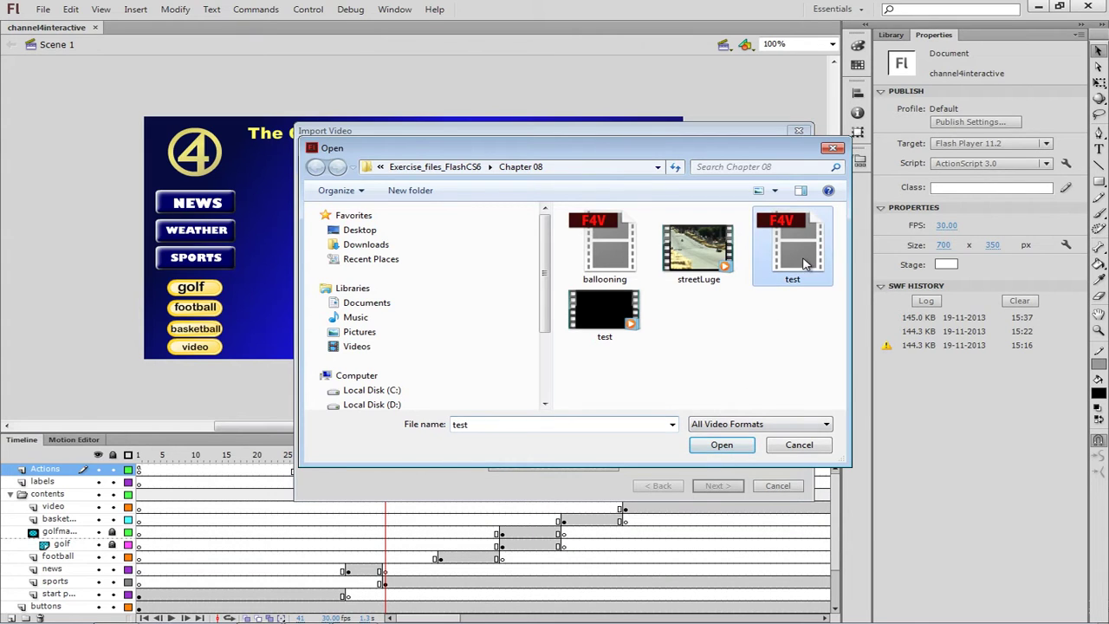
{"action": "left_click", "coordinate": [715, 446]}
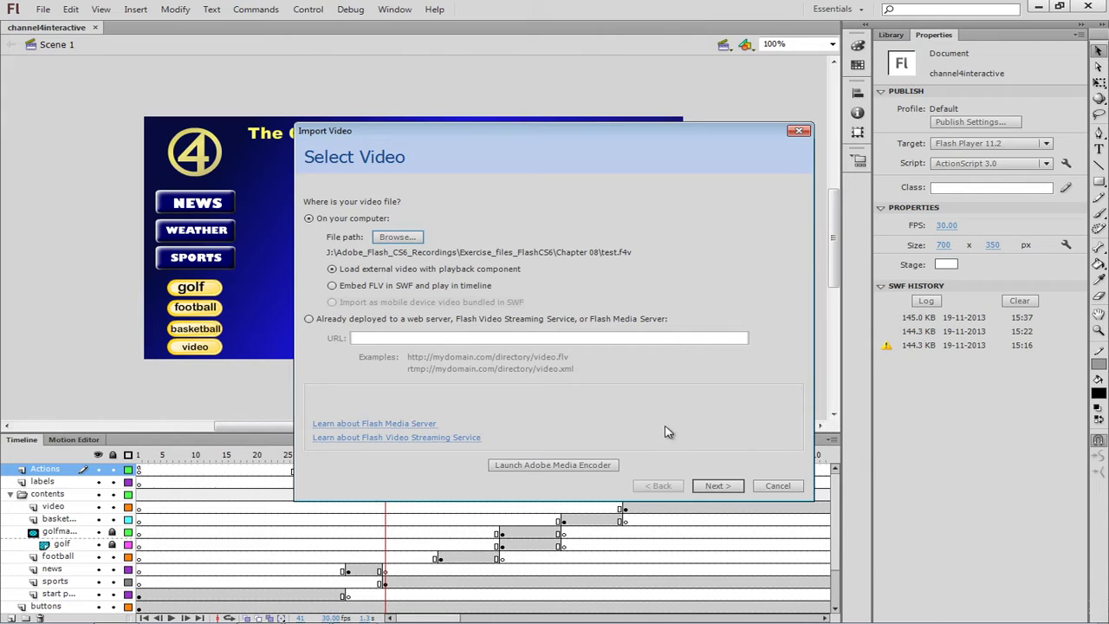
{"action": "left_click", "coordinate": [717, 486]}
{"action": "left_click", "coordinate": [717, 485]}
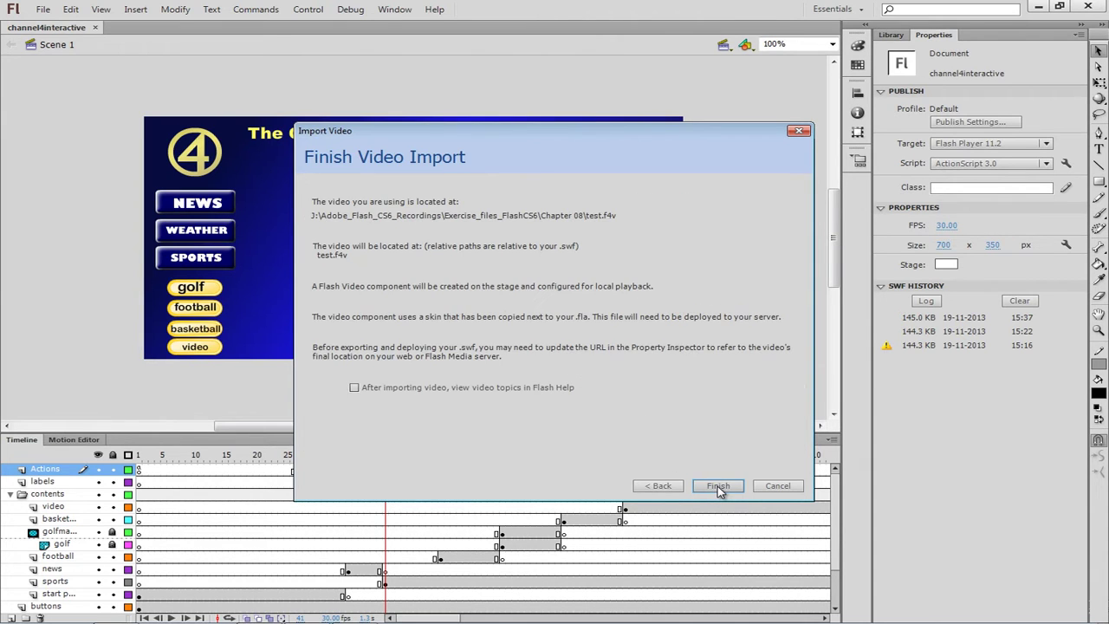
{"action": "left_click", "coordinate": [718, 486]}
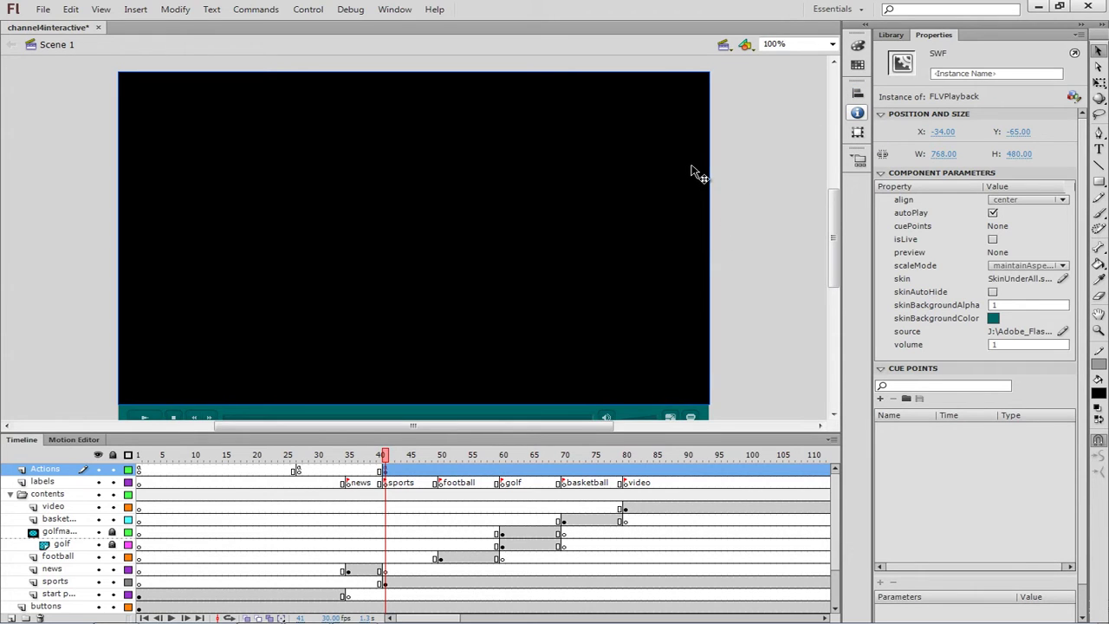
Step: Test the channel4interactive movie and close its preview window
{"action": "left_click", "coordinate": [313, 11]}
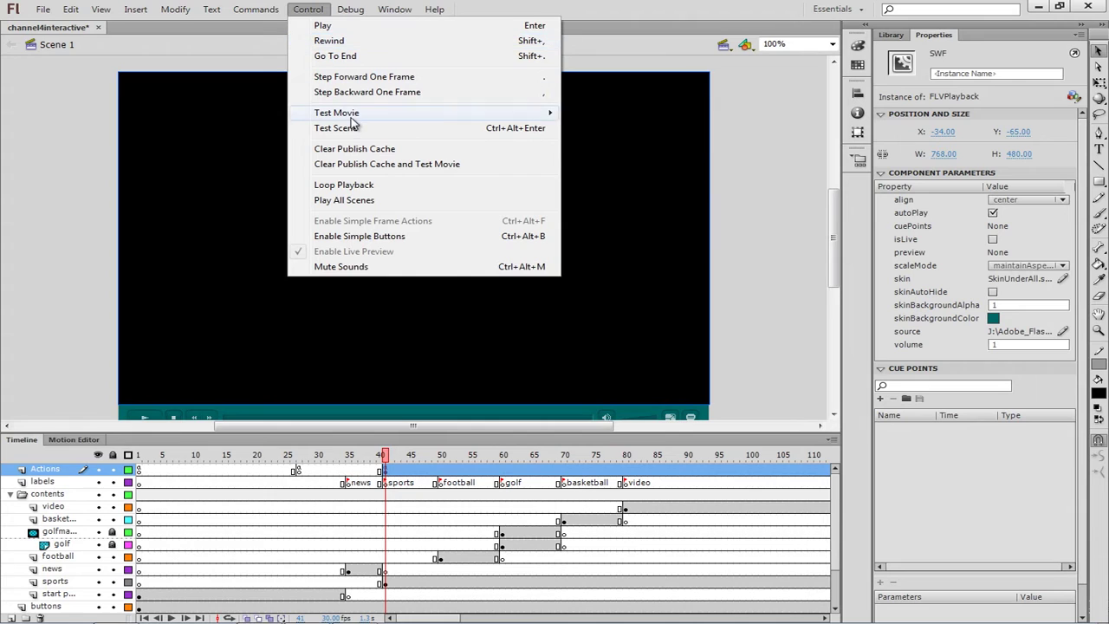
{"action": "mouse_move", "coordinate": [353, 121]}
{"action": "left_click", "coordinate": [610, 116]}
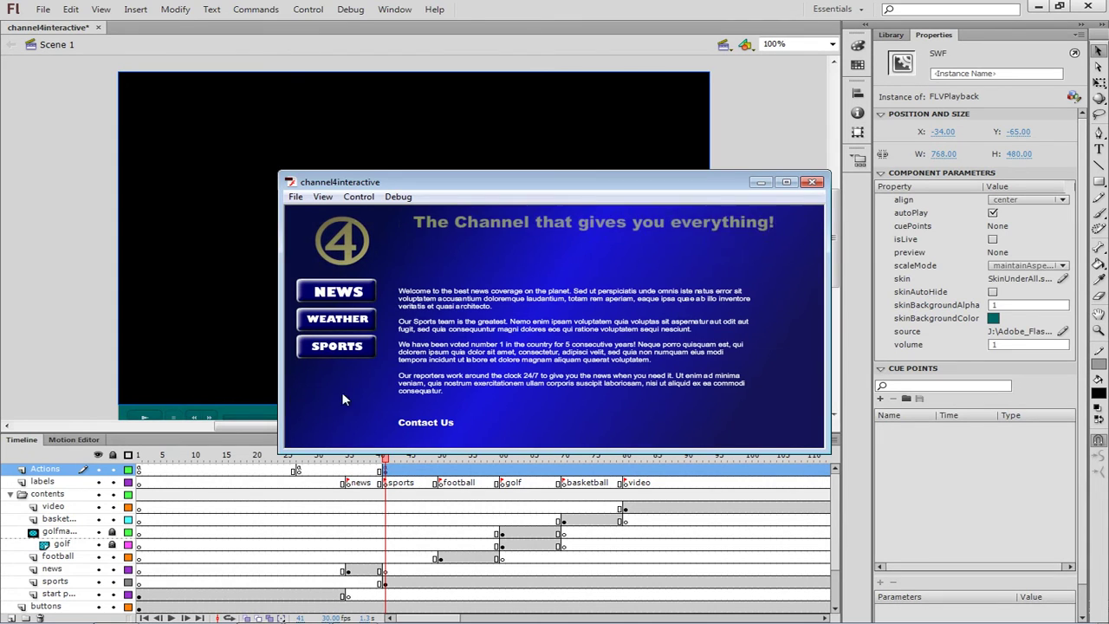
{"action": "left_click", "coordinate": [812, 183]}
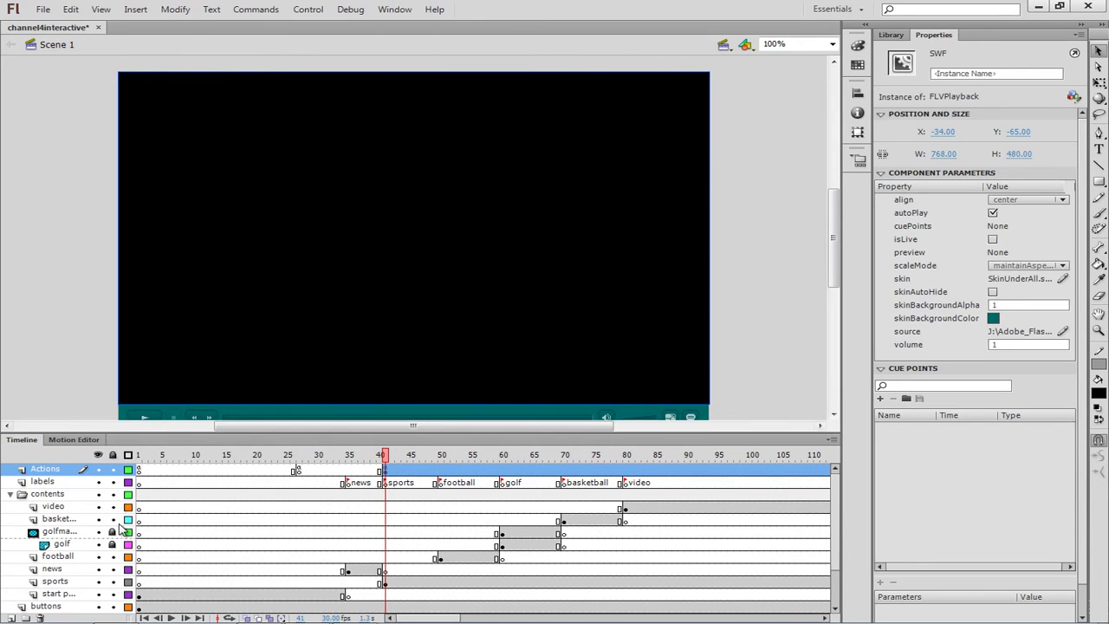